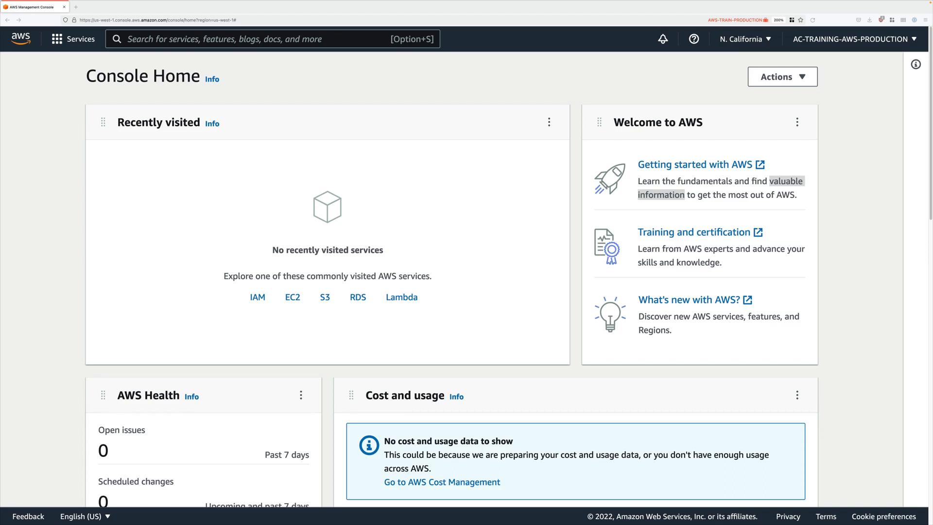
Step: Change the console region from US West (N. California) to US East (N. Virginia)
left_click(874, 41)
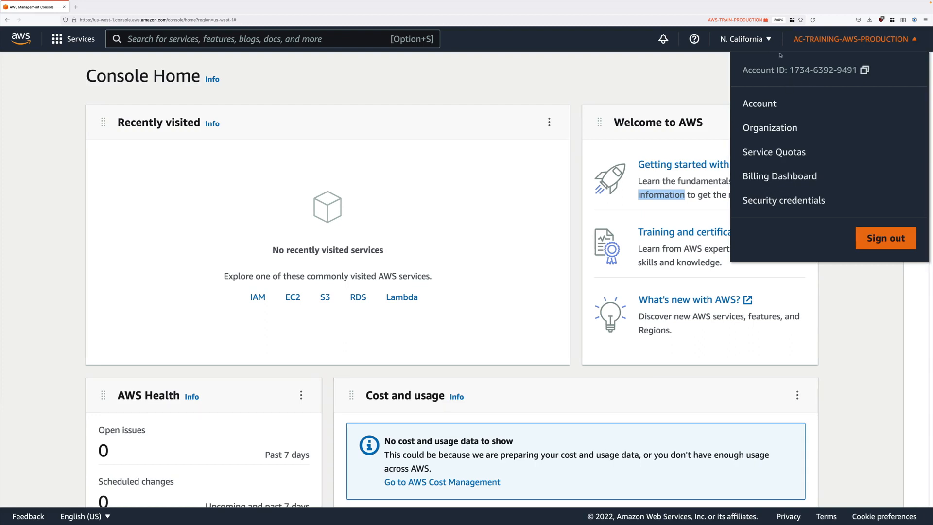
left_click(690, 76)
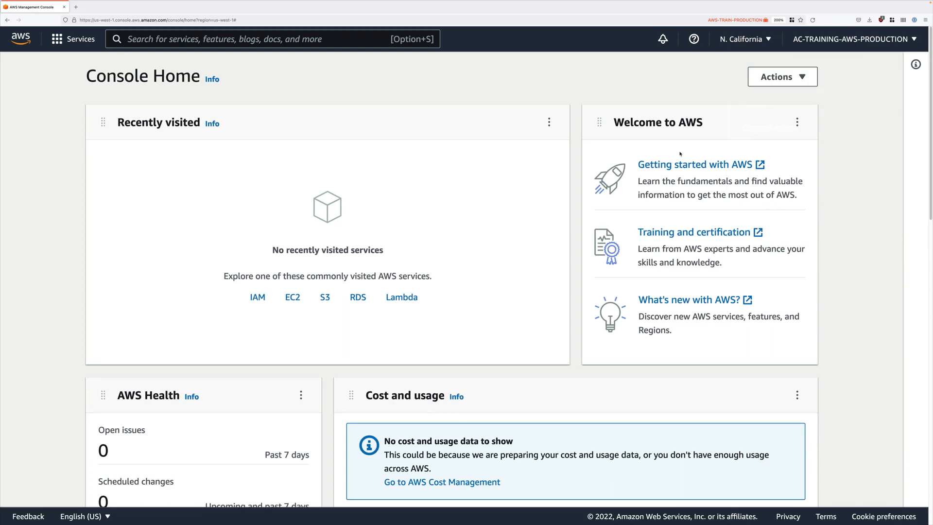
left_click(751, 42)
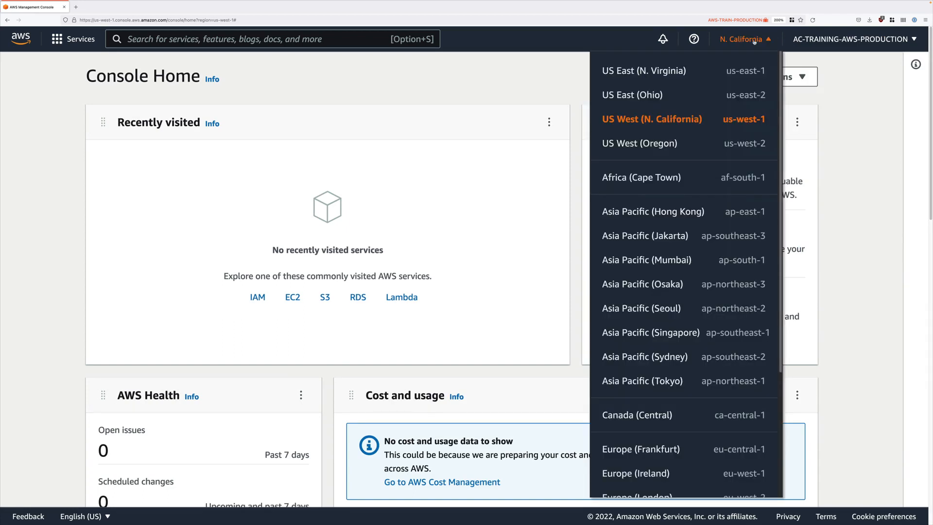
left_click(670, 73)
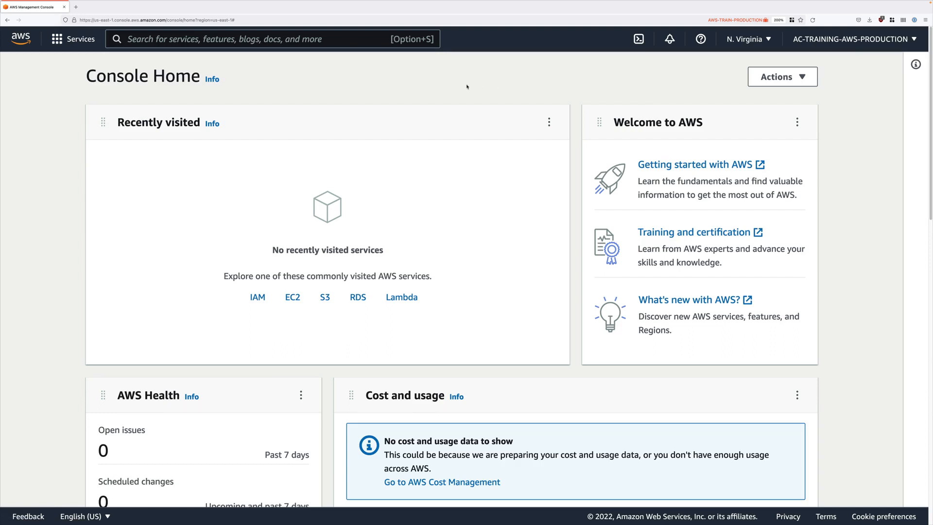
Step: Search 'iam' to open the IAM dashboard and close the new-dashboard announcement
left_click(325, 39)
type("iam")
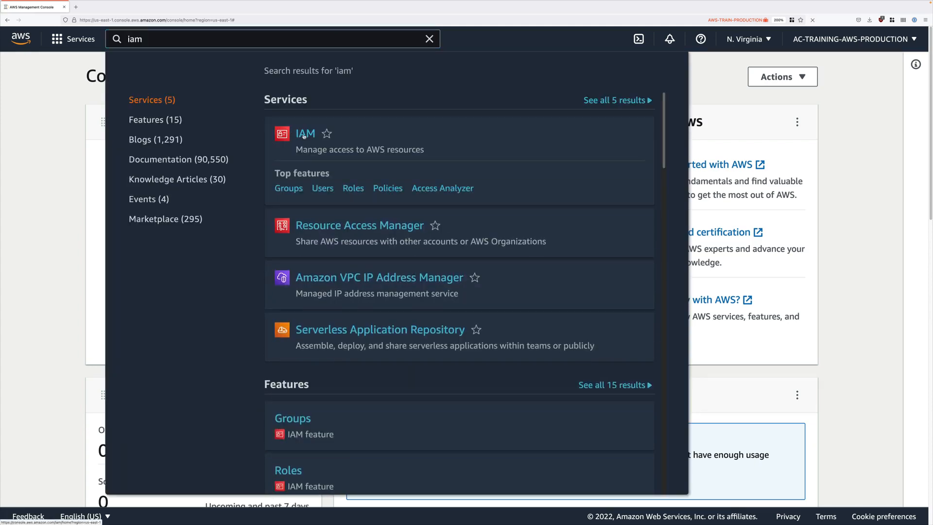
left_click(305, 136)
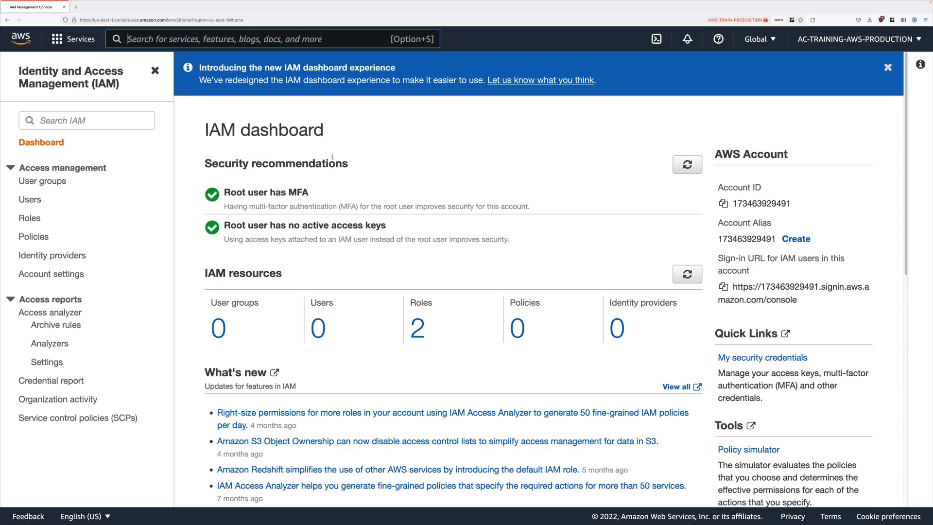
left_click(888, 68)
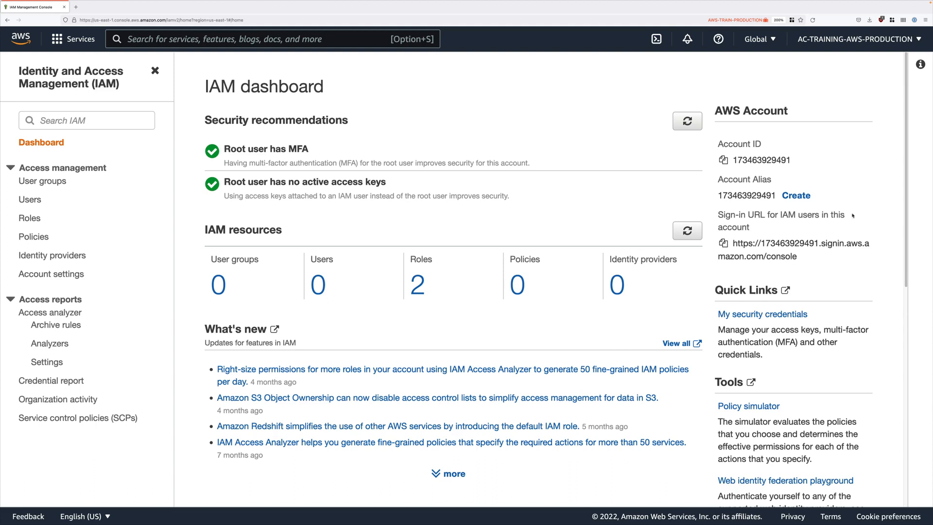
Step: Save the pasted account alias ac-training-aws-production, then copy the alias-based IAM users sign-in URL
left_click(795, 196)
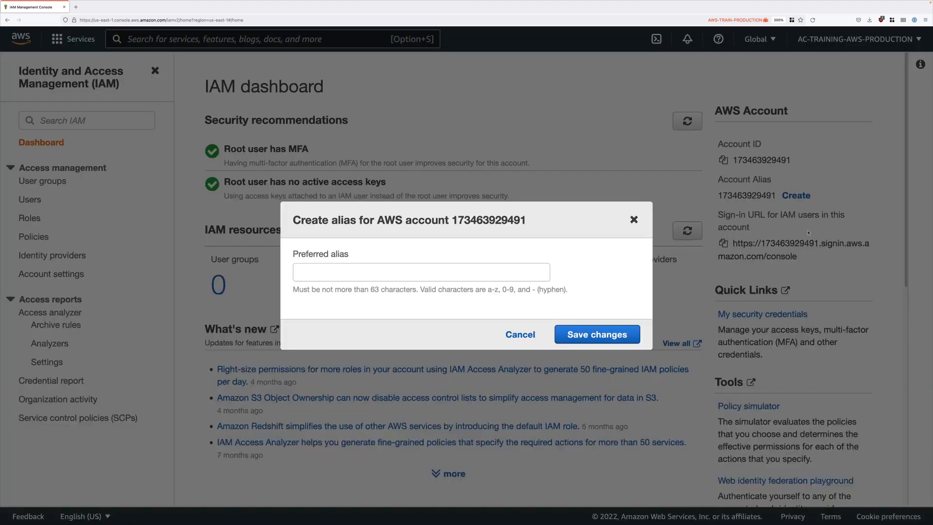
left_click(525, 268)
type("ac-training-aws-production")
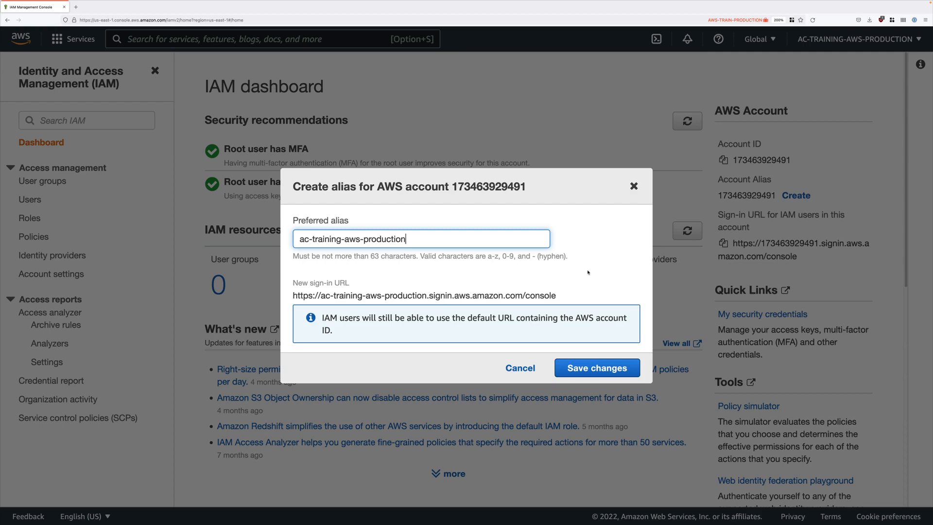
left_click(627, 367)
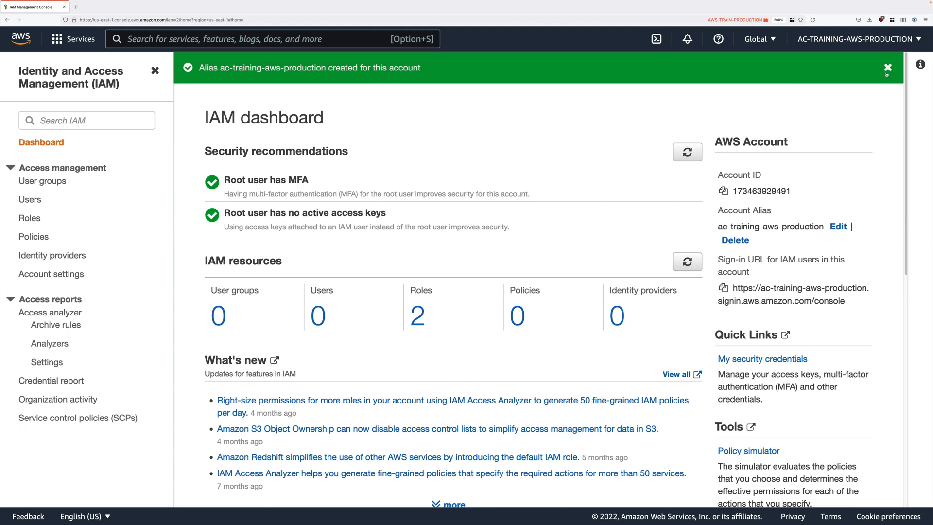
left_click(723, 288)
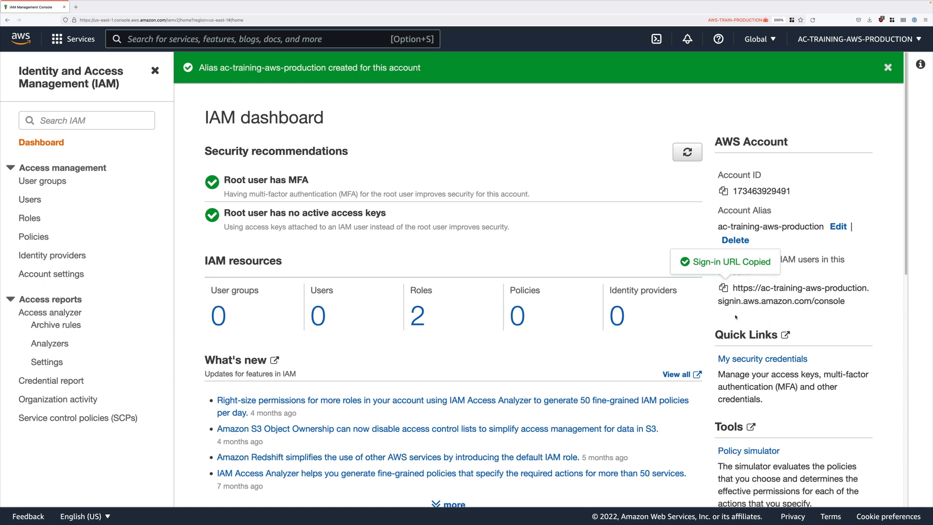
left_click(887, 68)
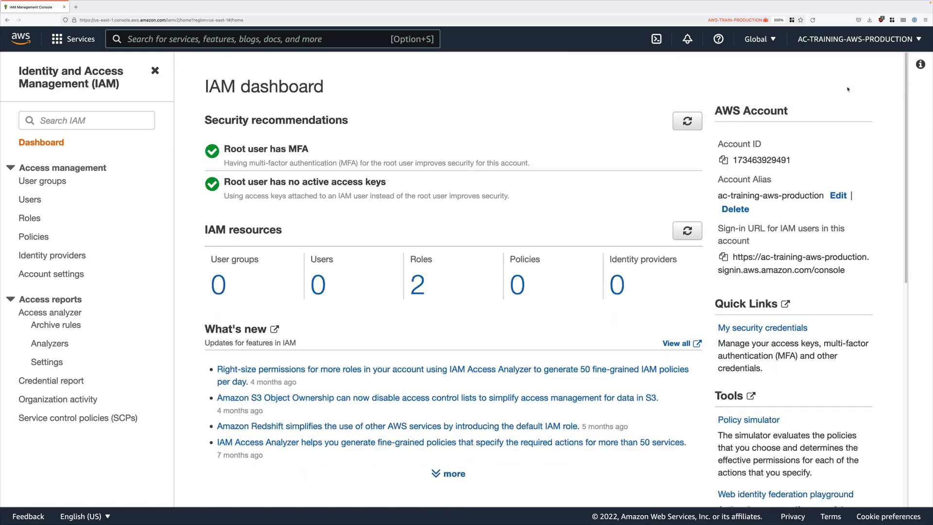
Step: From the Users list, add a user named iamadmin with AWS Management Console password access
left_click(29, 199)
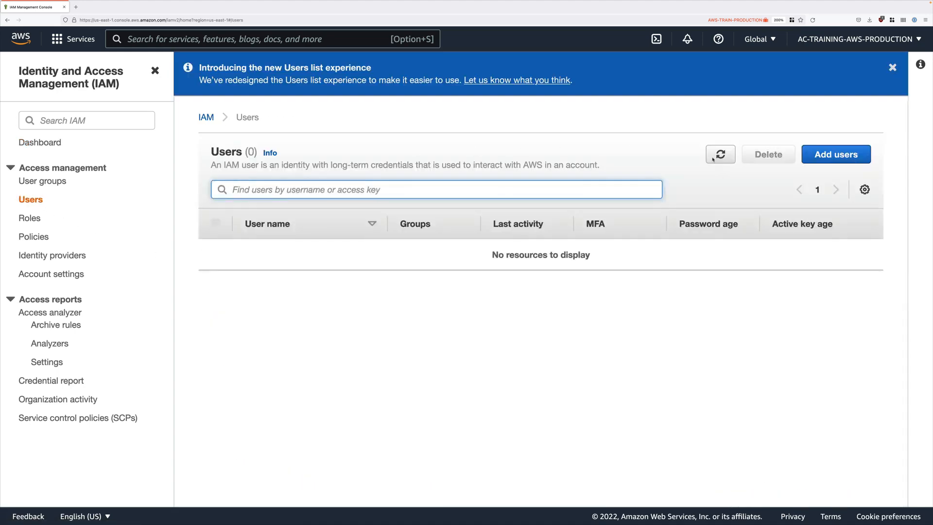
left_click(892, 67)
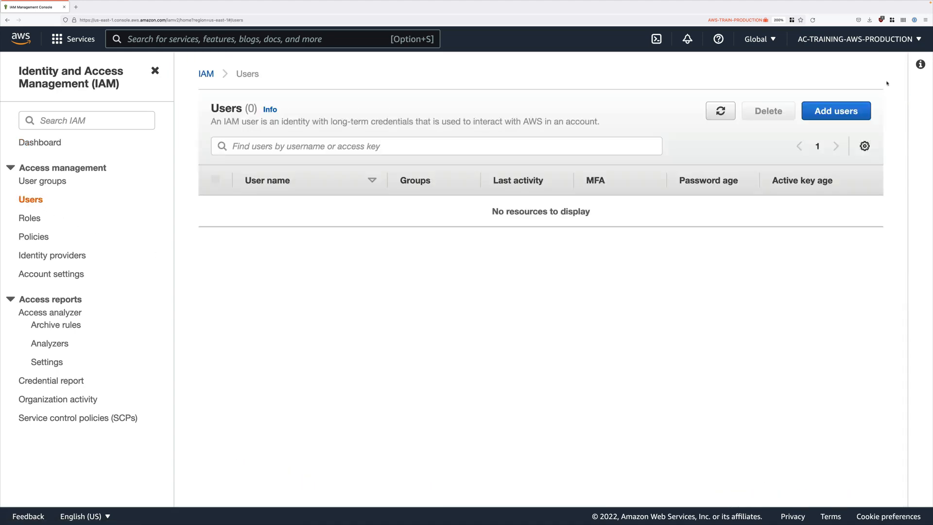
left_click(863, 114)
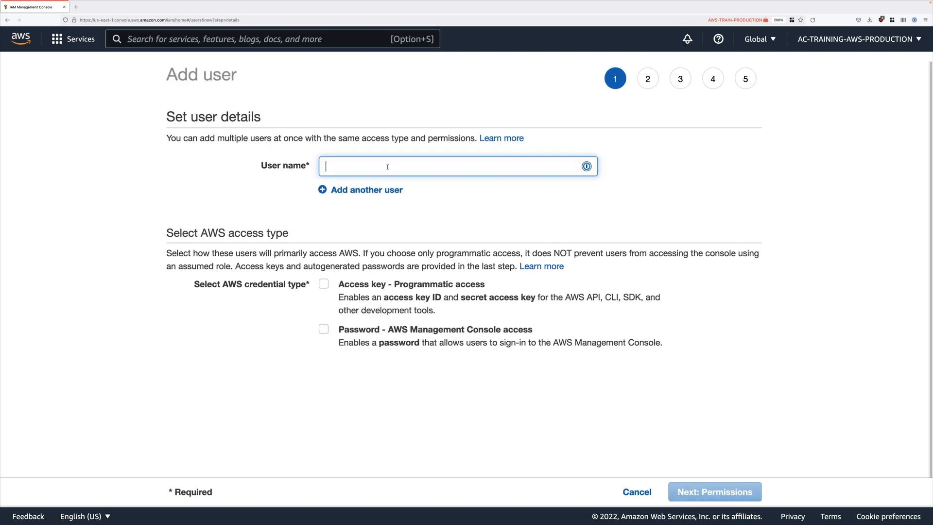
type("iadmi")
key("BackSpace")
key("BackSpace")
key("BackSpace")
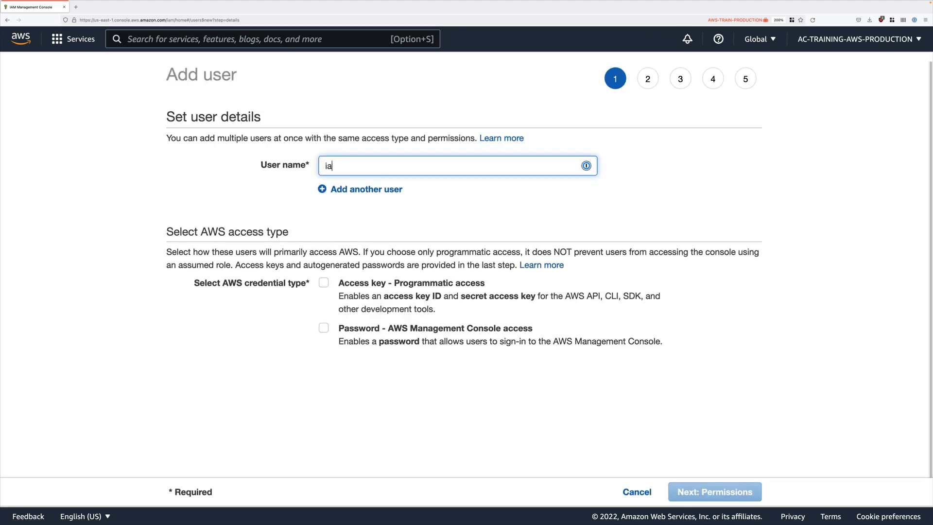
type("madmin")
left_click(481, 187)
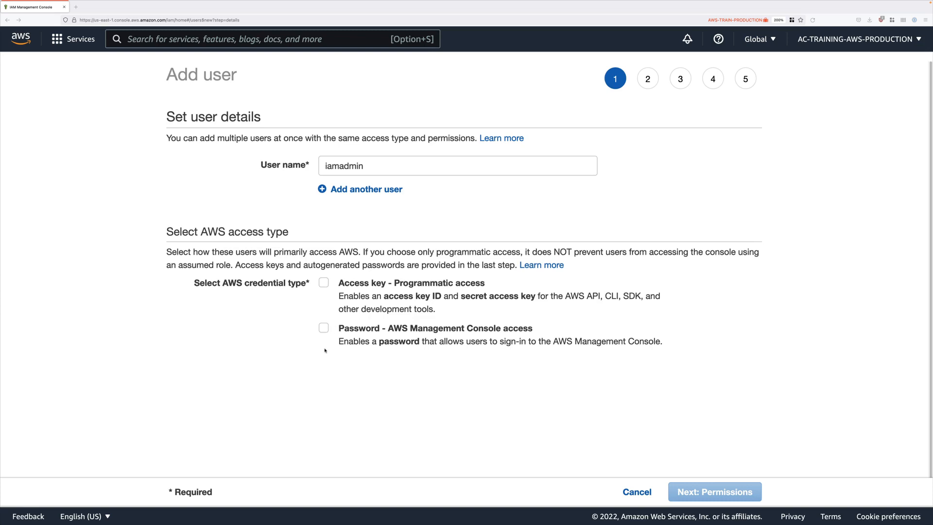
left_click(324, 328)
Step: Give iamadmin a pasted custom password, untick Require password reset, and continue to Permissions
scroll(591, 334, "down", 1)
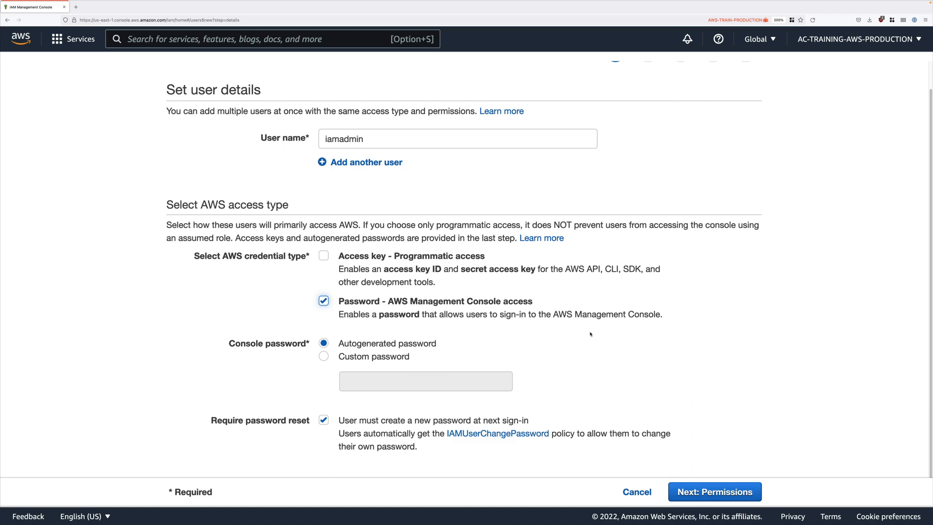
left_click(323, 356)
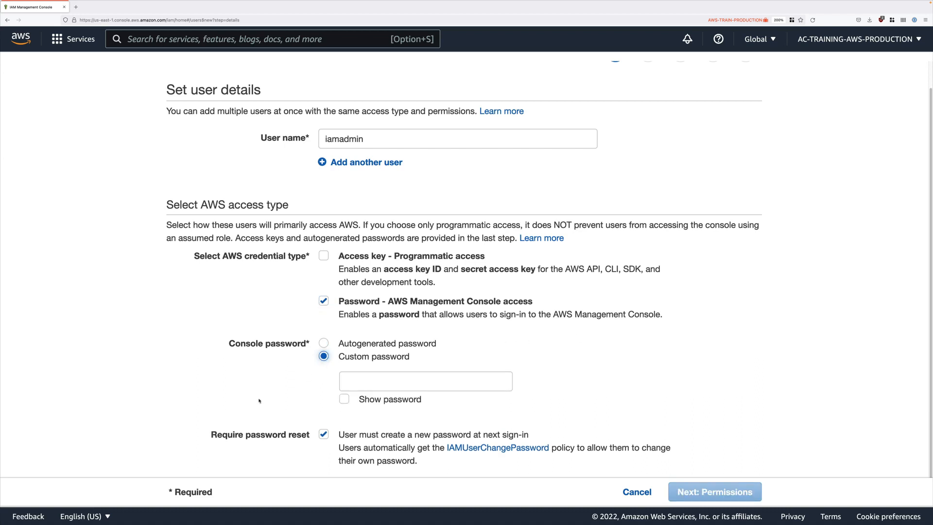
left_click(499, 381)
key("super+v")
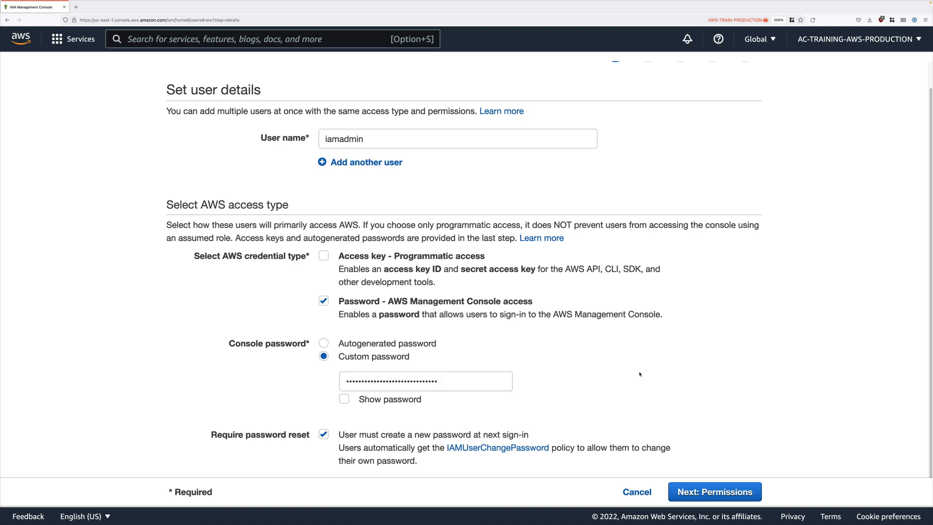
scroll(646, 373, "down", 1)
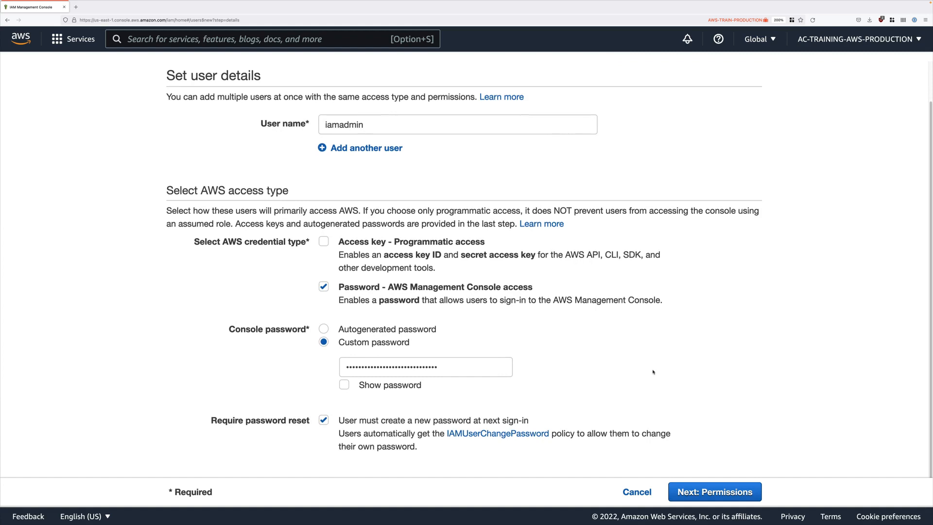
left_click(324, 421)
left_click(742, 492)
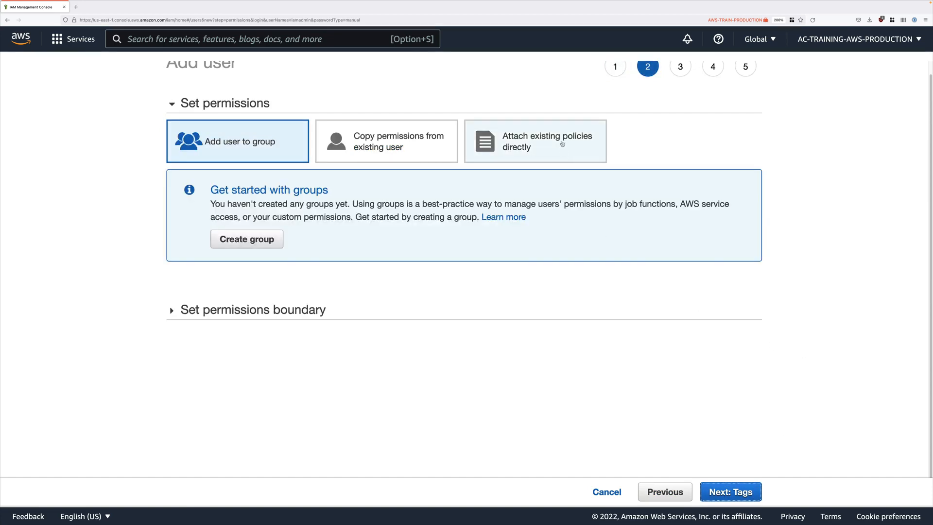
Step: Attach AdministratorAccess directly, pass through Tags and Review, create iamadmin, and close the wizard
left_click(562, 144)
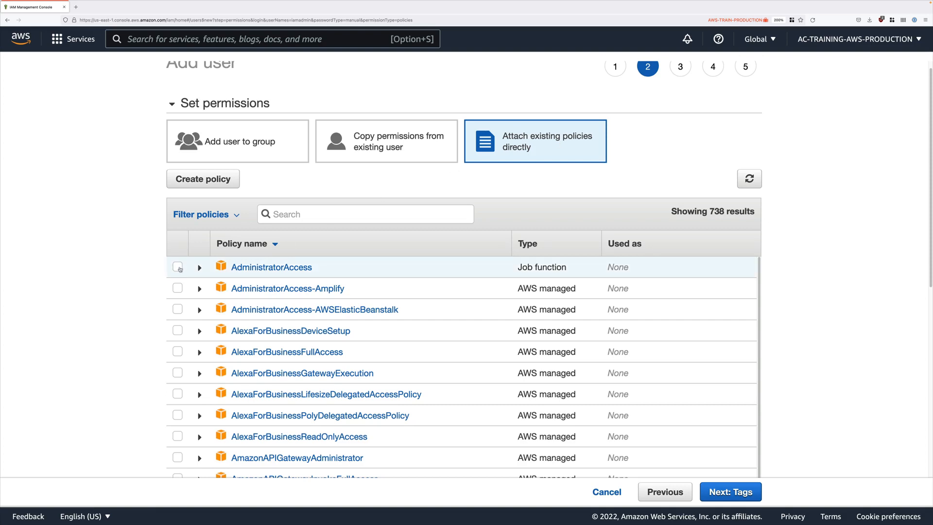
left_click(178, 267)
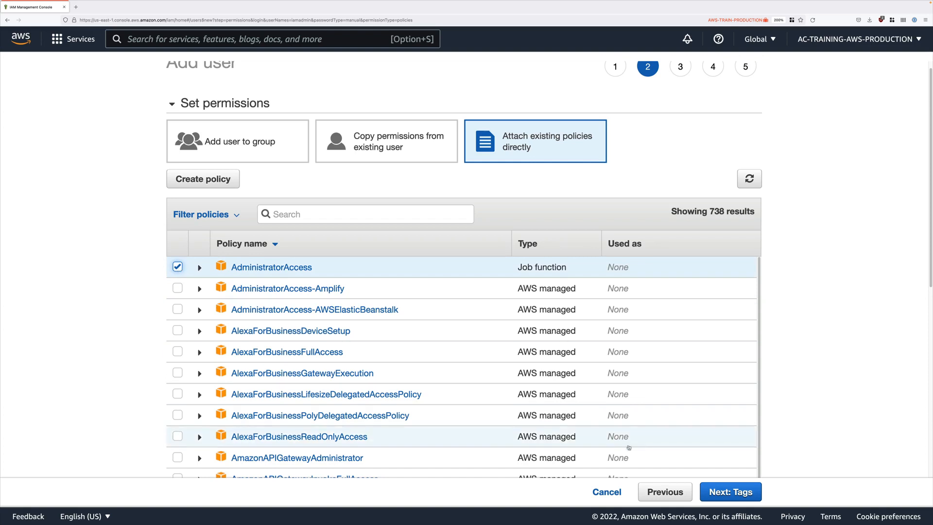
left_click(725, 490)
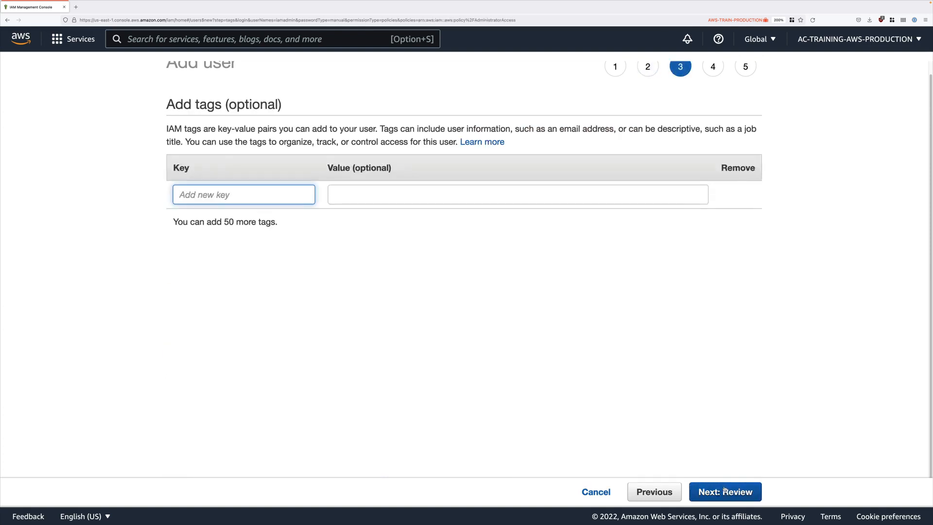
left_click(725, 491)
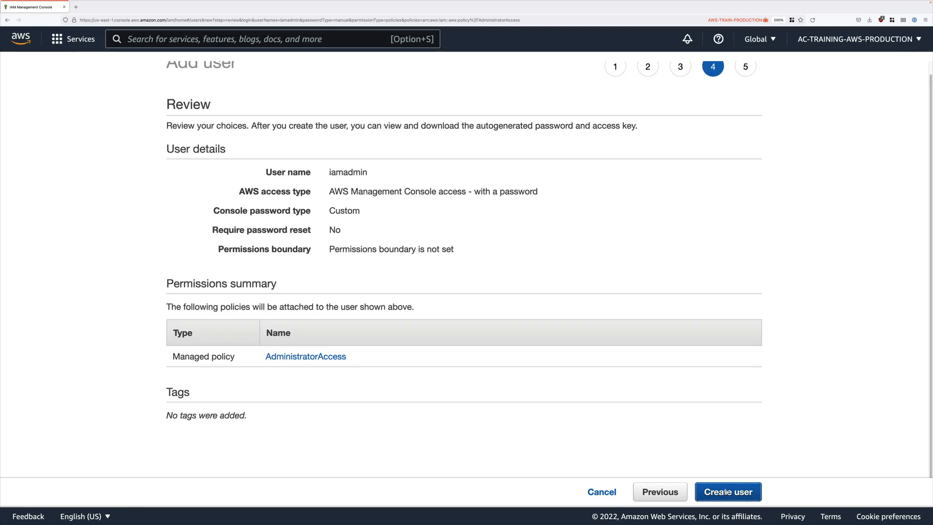
left_click(725, 492)
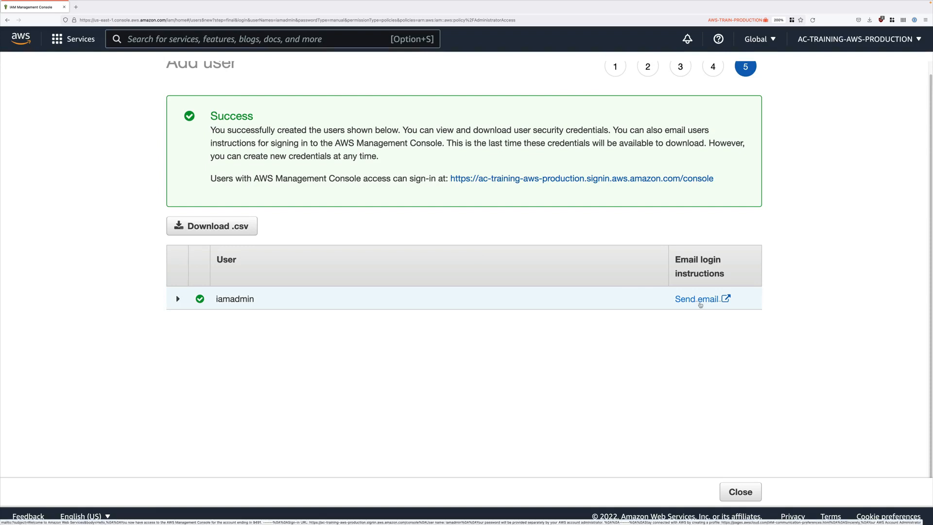
left_click(749, 488)
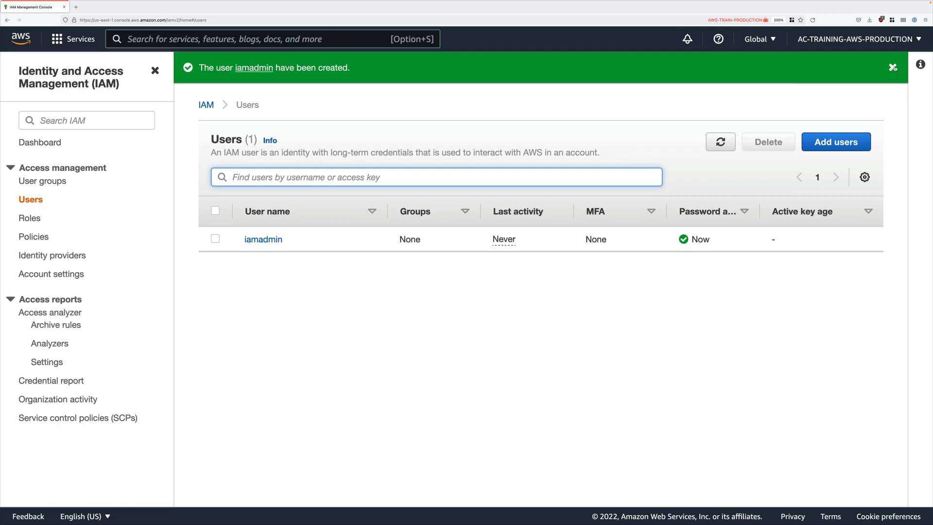
Step: Return to the IAM dashboard, now showing 1 user, and copy the IAM users sign-in URL
left_click(893, 67)
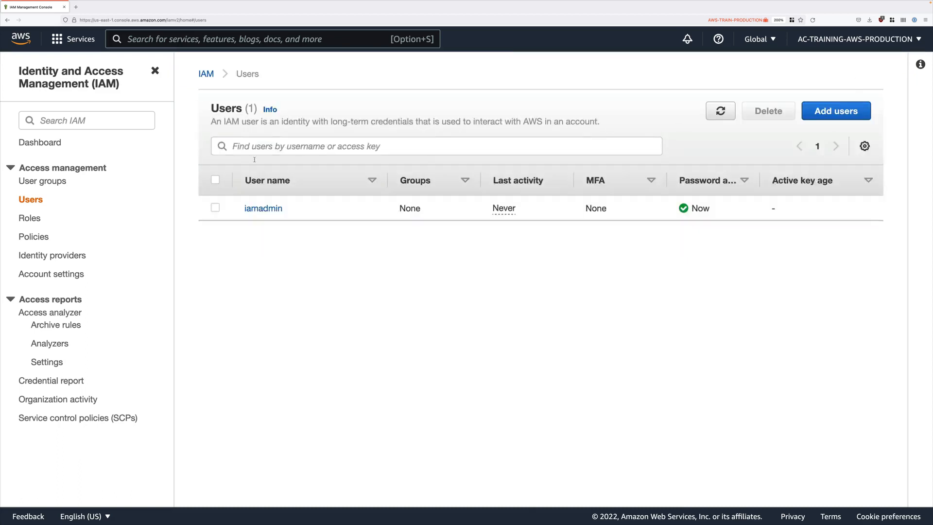
left_click(40, 144)
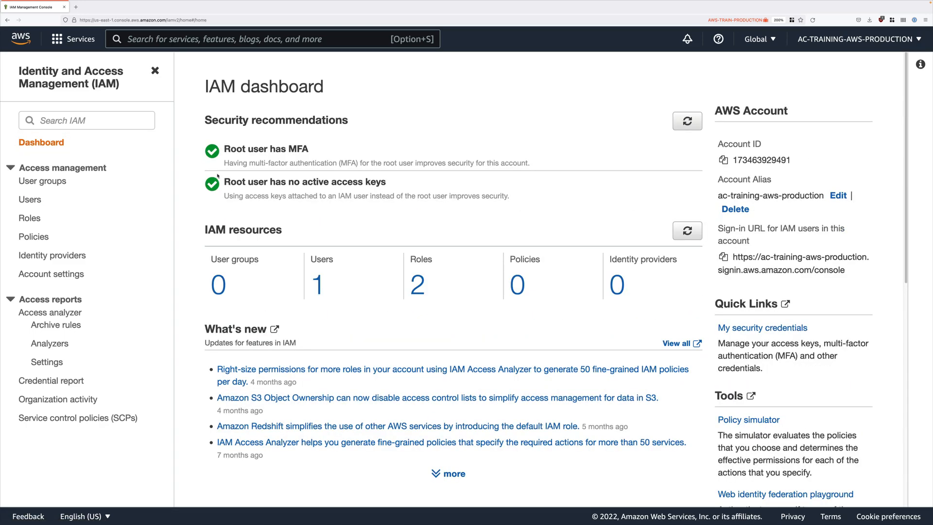
left_click(39, 144)
left_click(723, 257)
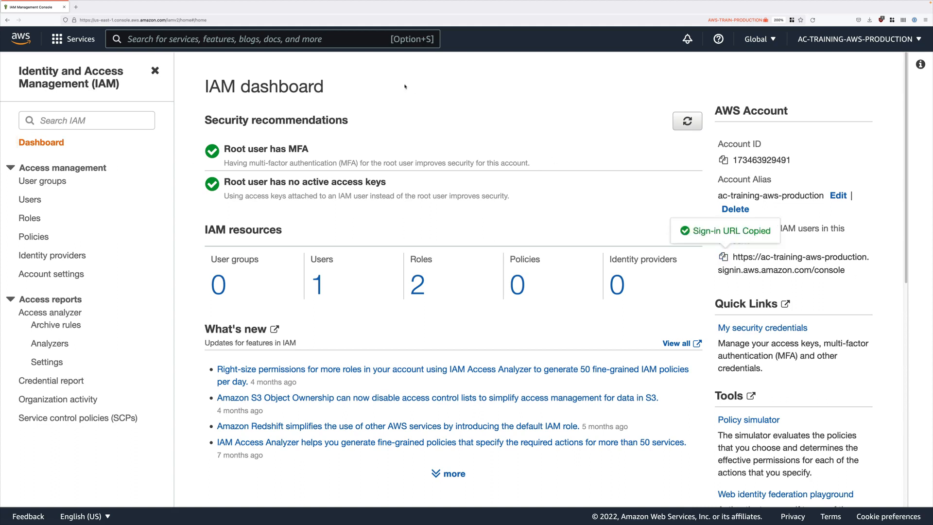
Step: Load the copied sign-in URL and sign in as IAM user iamadmin with its password
left_click(246, 23)
key("ctrl+v")
key("Return")
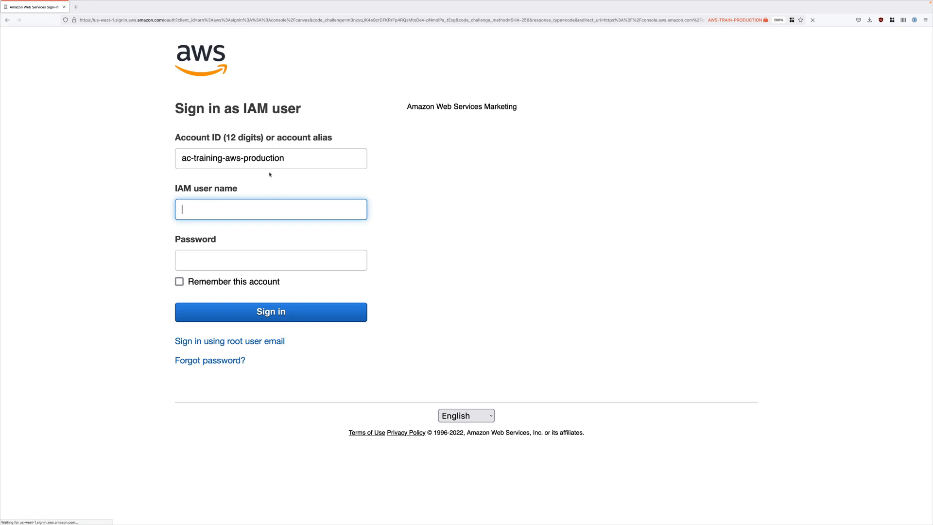
left_click_drag(286, 159, 92, 190)
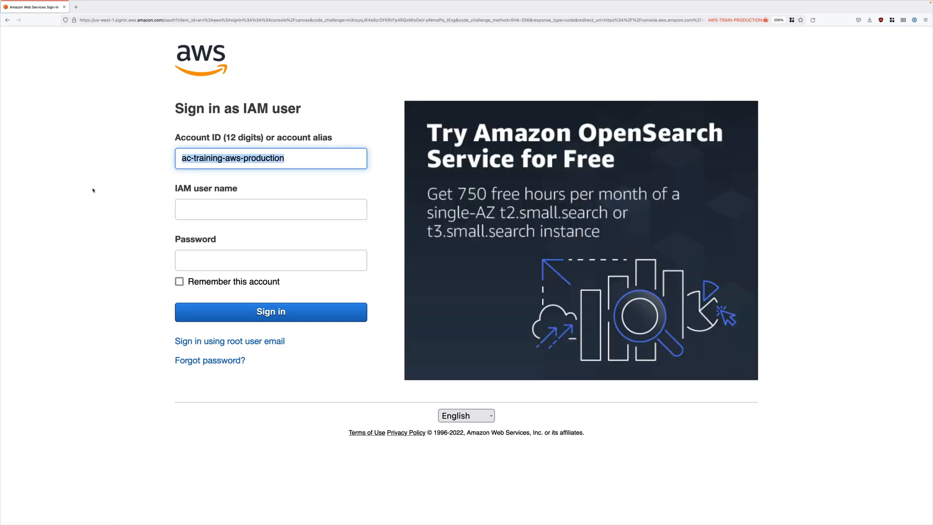
key("Tab")
type("iamadmin")
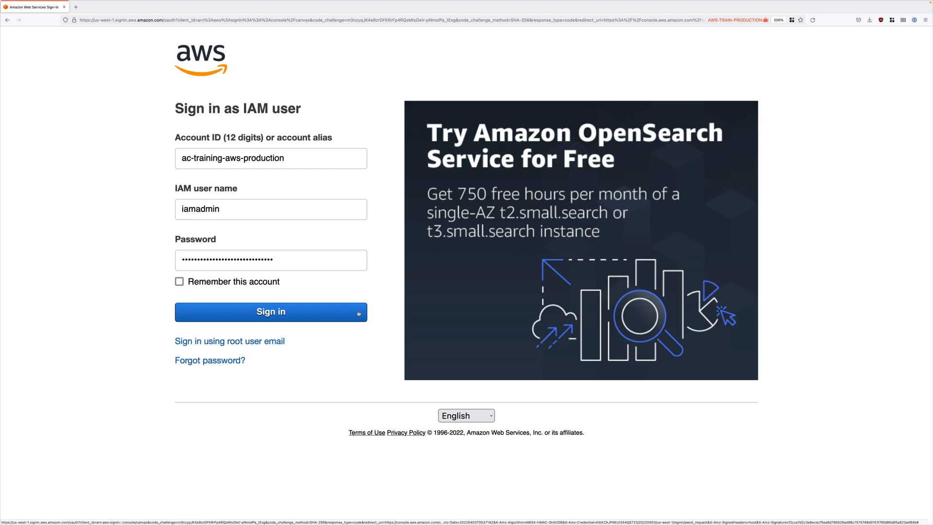
left_click(358, 313)
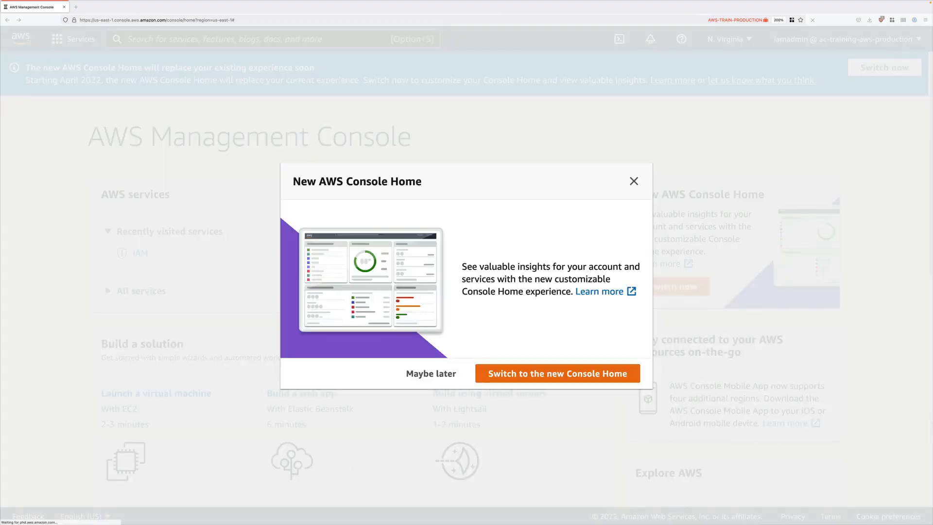
Step: Adopt the new Console Home, close its info panel, and check the iamadmin @ ac-training-aws-production account menu
left_click(599, 372)
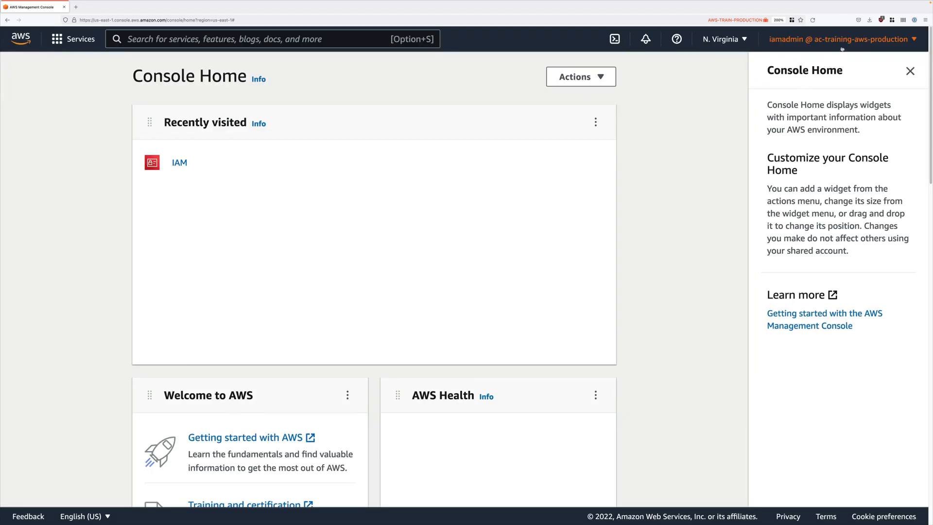
left_click(910, 71)
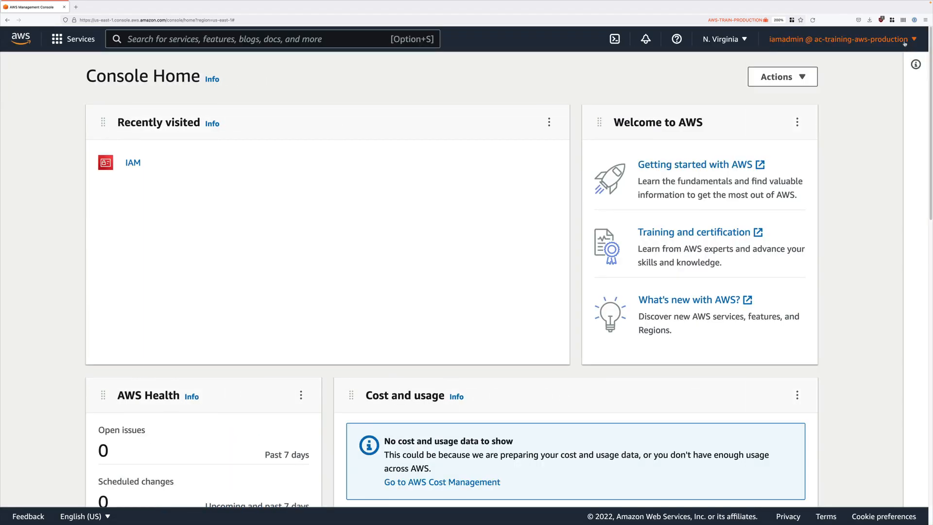
left_click(904, 43)
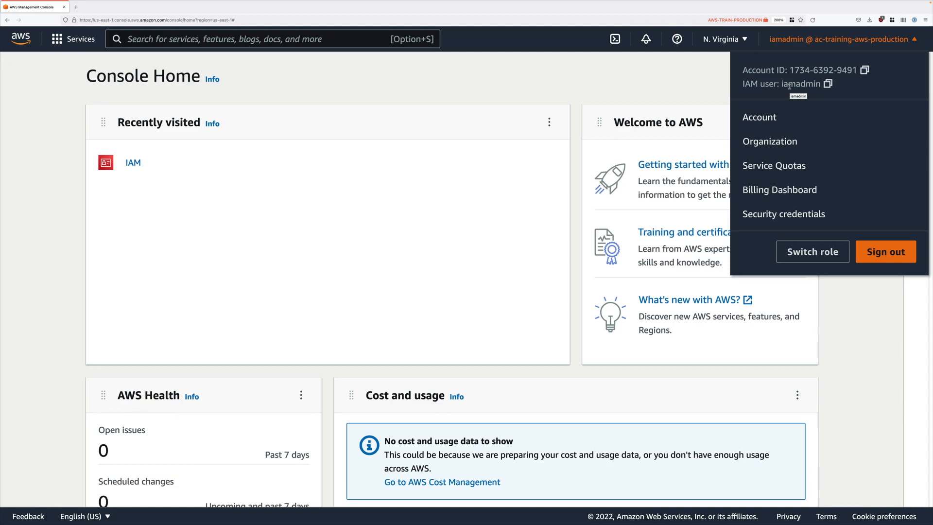
Step: Open iamadmin's Security credentials page and start assigning a virtual MFA device
left_click(804, 215)
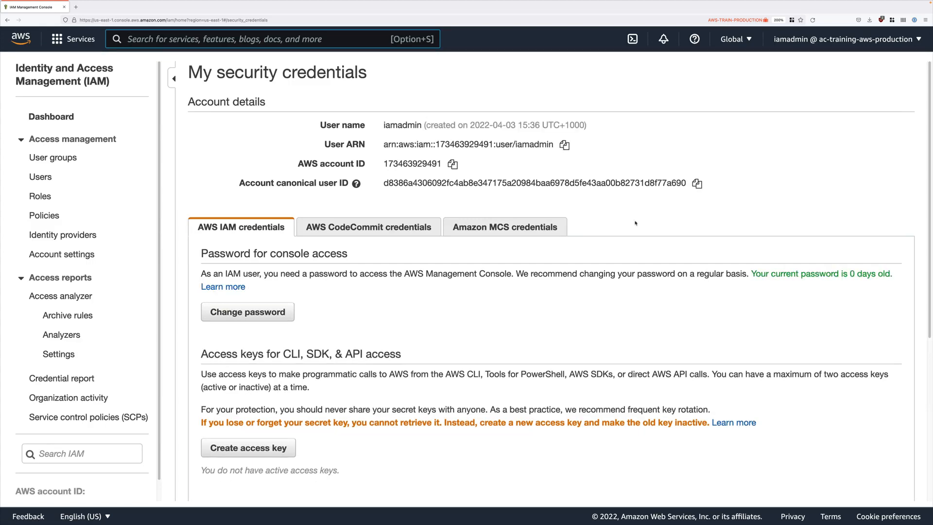
scroll(635, 222, "down", 5)
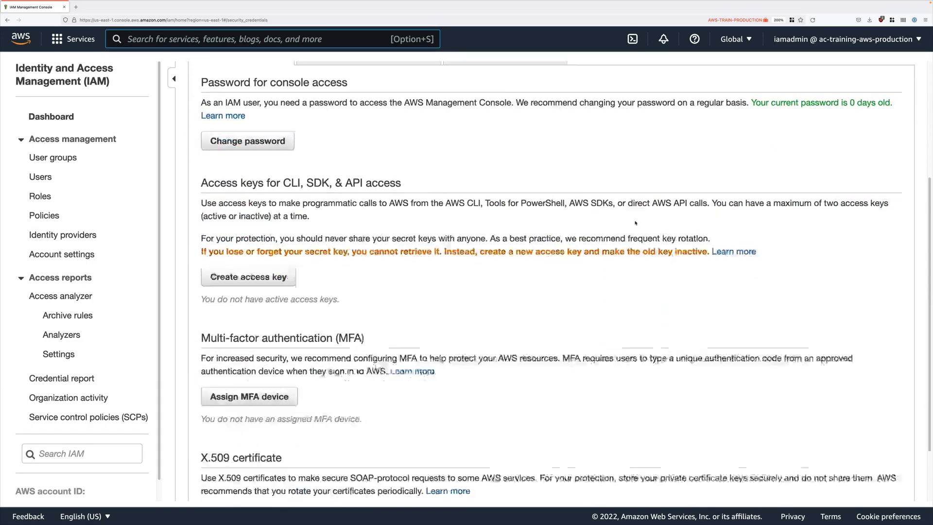
left_click(290, 375)
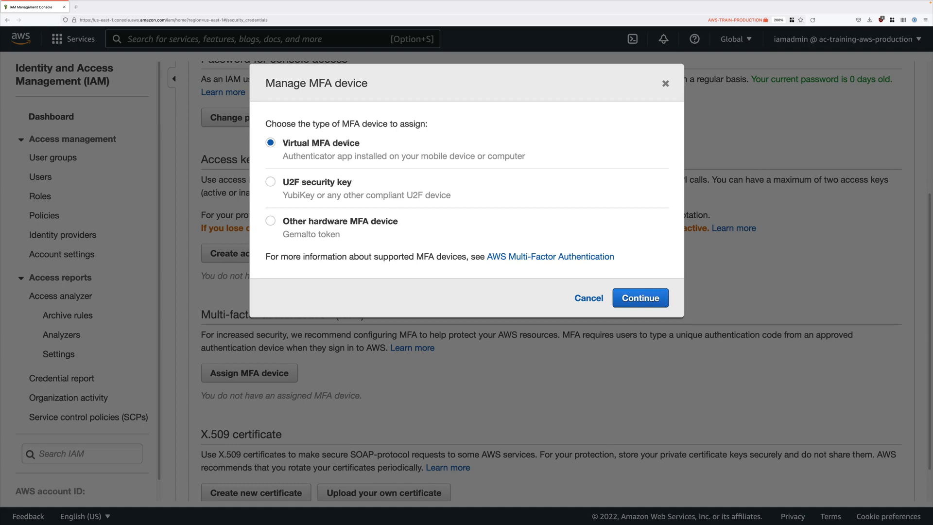
Step: Register a virtual MFA device for iamadmin from the QR code, verified with two consecutive authenticator codes
left_click(640, 297)
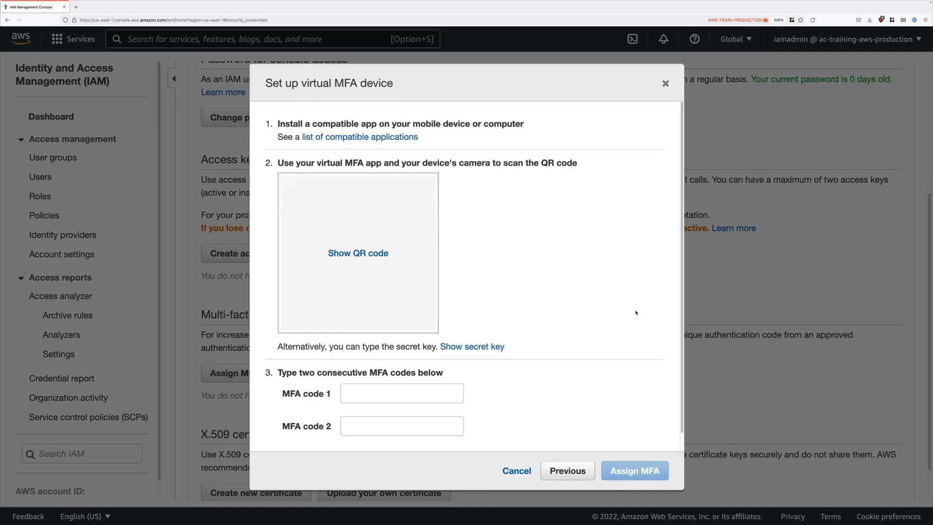
left_click(382, 253)
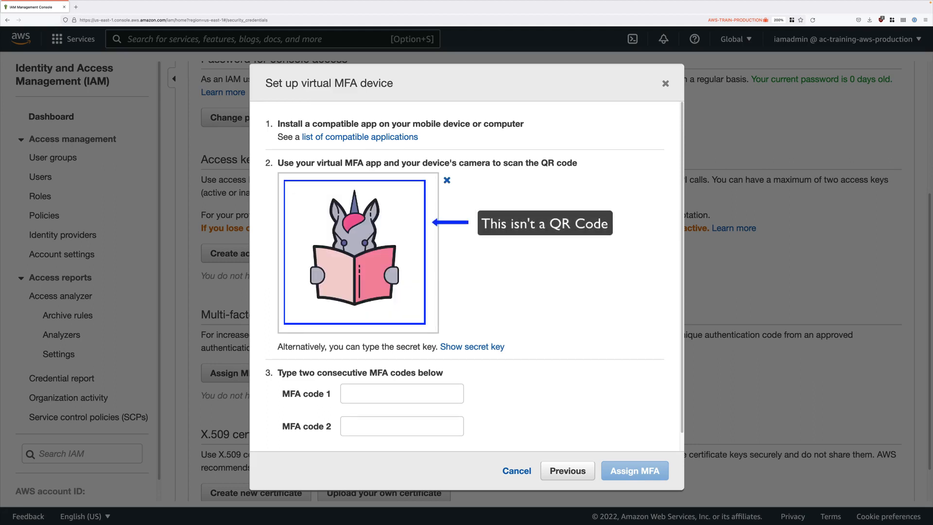
left_click(373, 397)
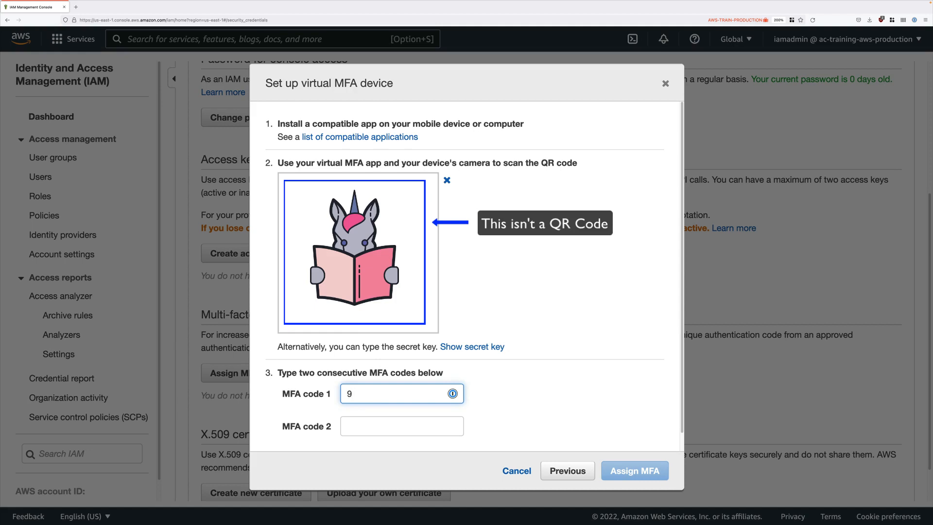
key("Tab")
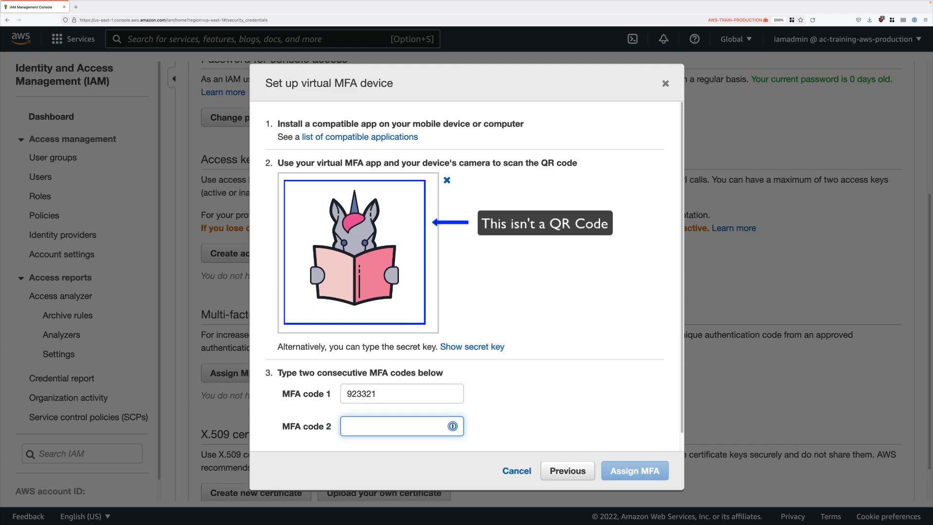
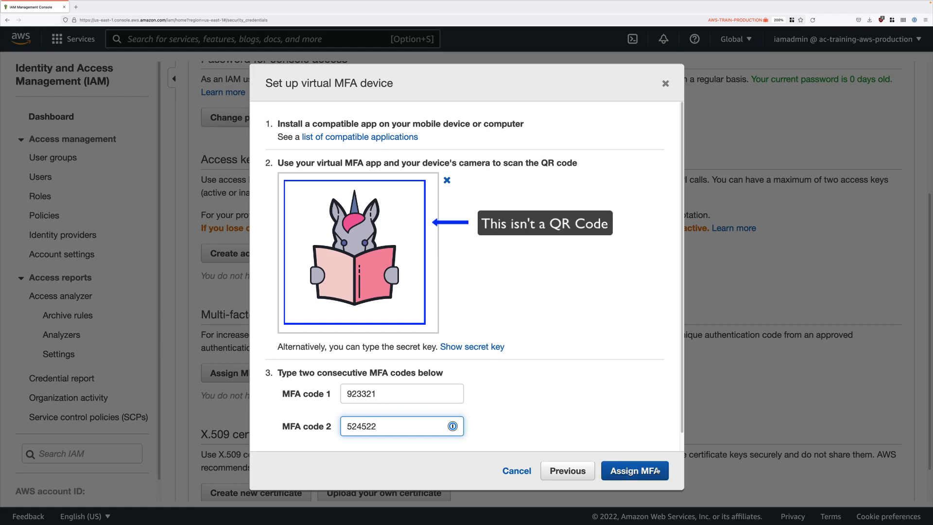
left_click(657, 470)
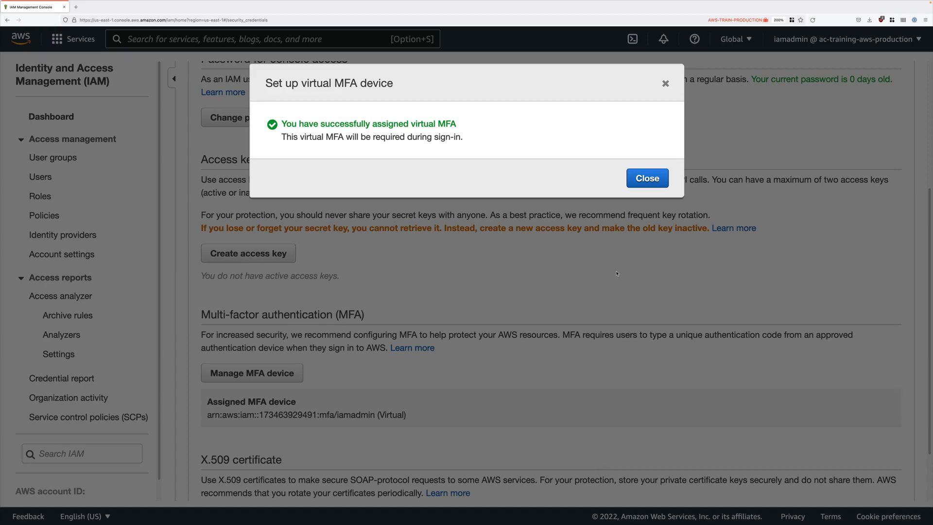
left_click(647, 178)
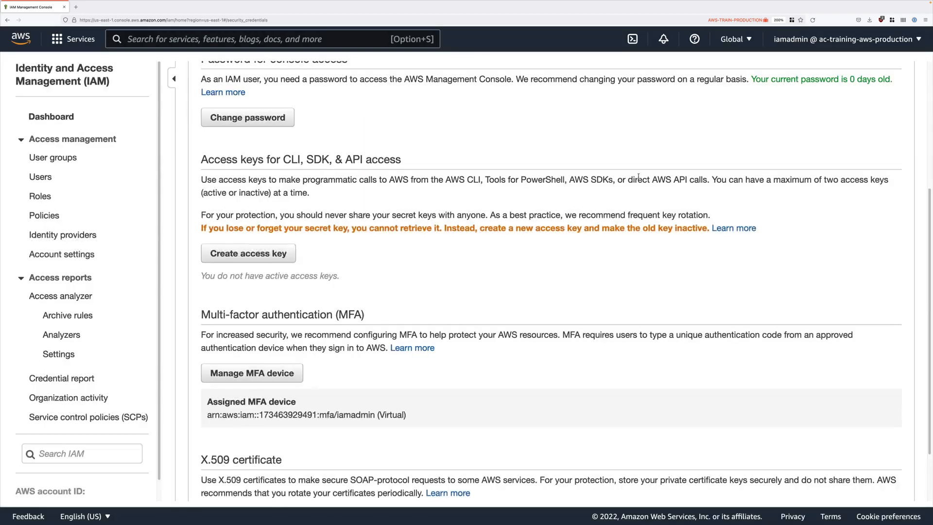
Step: Sign out, then sign back in as iamadmin with its password and an authenticator MFA code
left_click(829, 43)
left_click(872, 254)
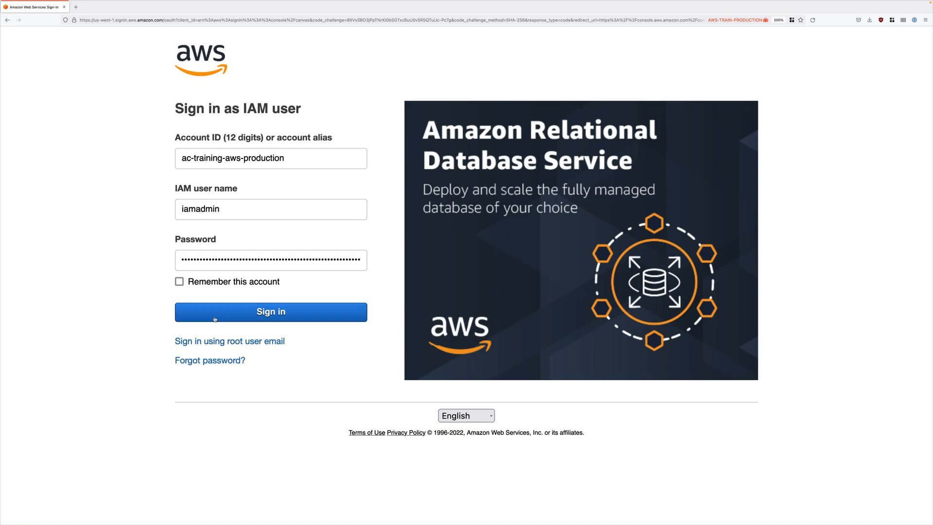
left_click(221, 315)
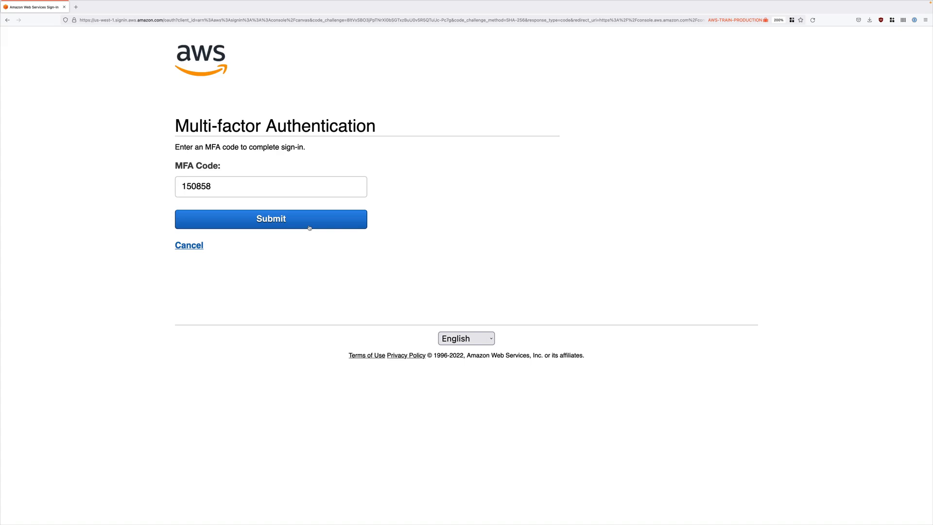
left_click(309, 227)
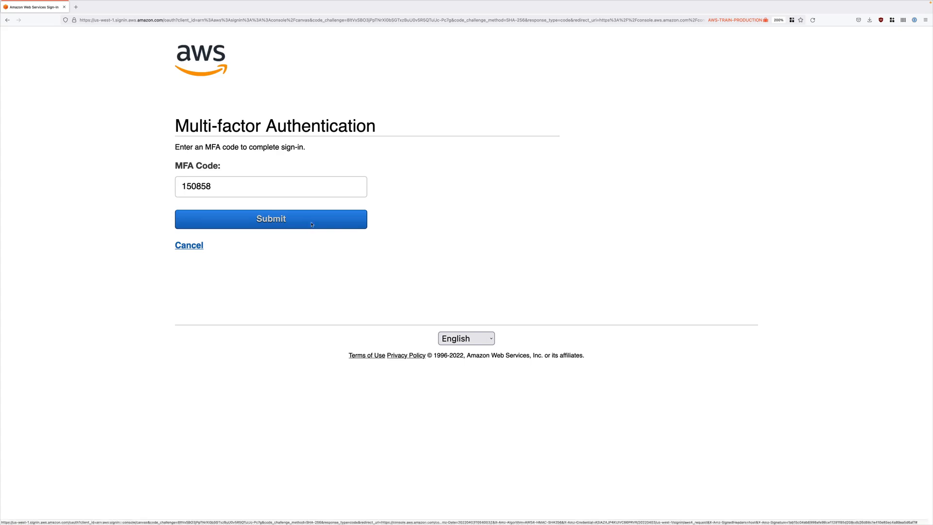